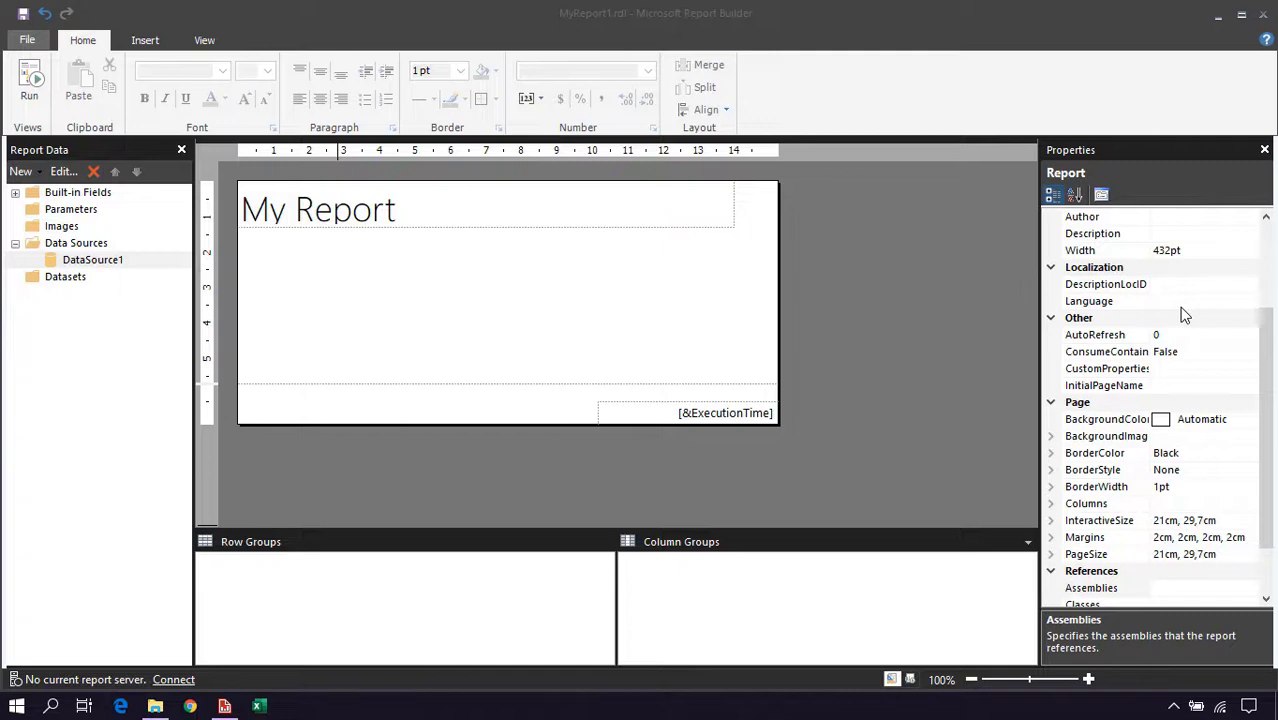
- Inspect DataSource1's Excel connection string in its properties, then close them
right_click(115, 268)
click(164, 324)
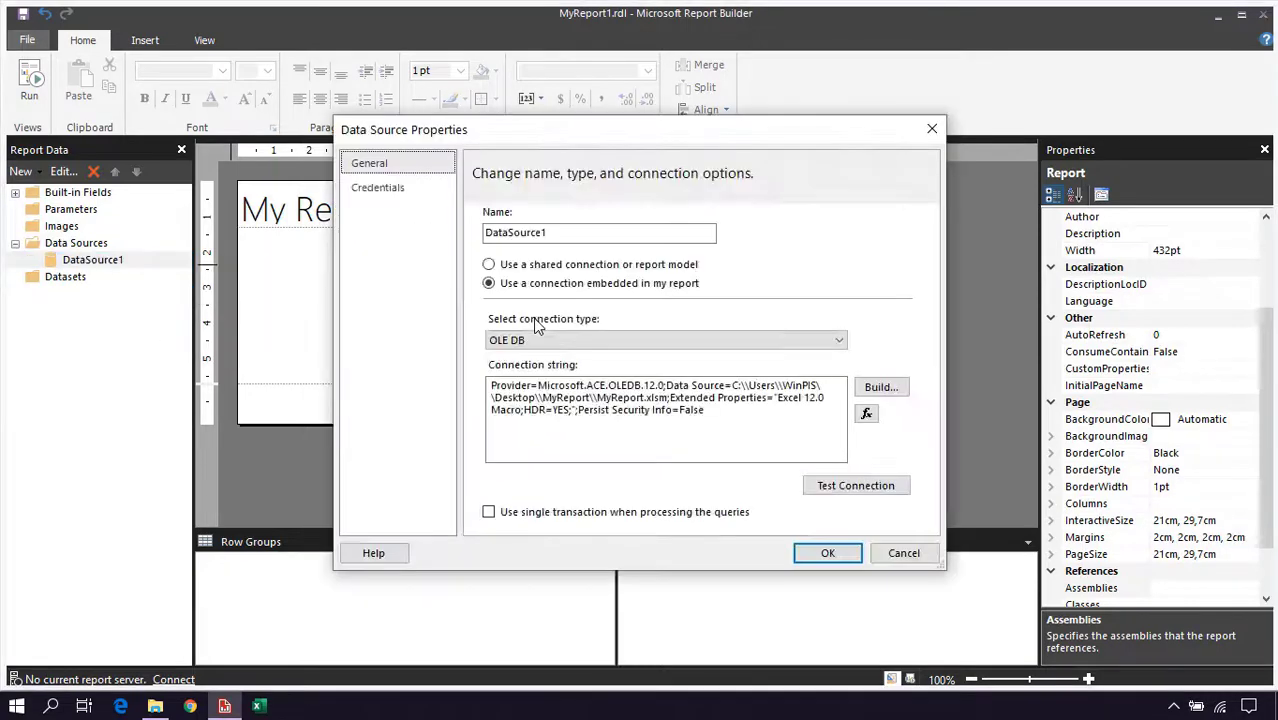
click(553, 410)
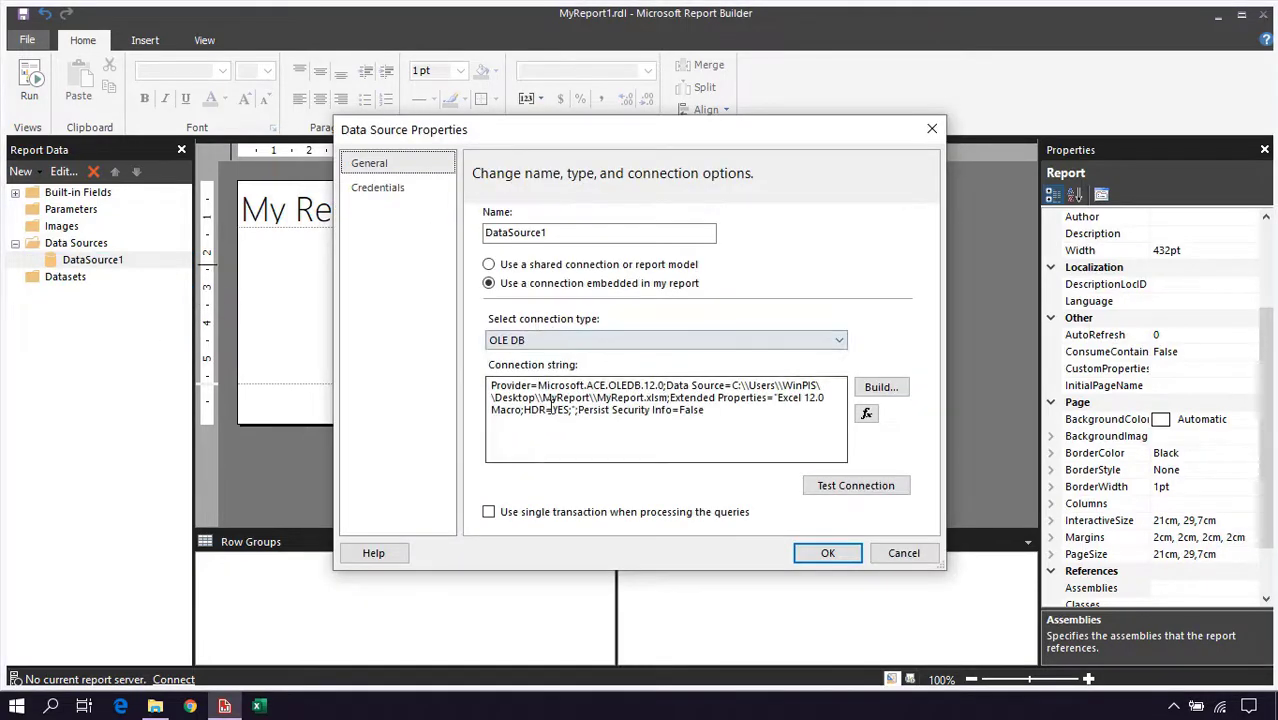
click(851, 550)
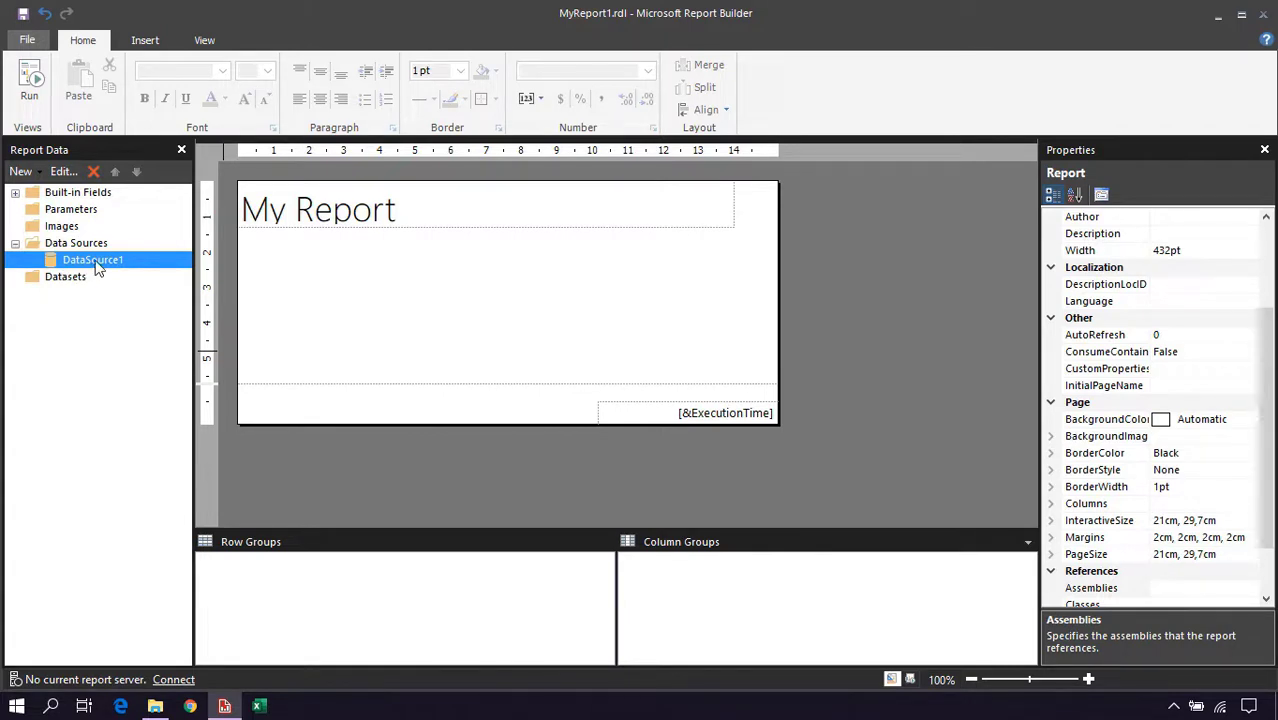
- Add a dataset on DataSource1 with the placeholder query SELECT * FROM table
right_click(97, 266)
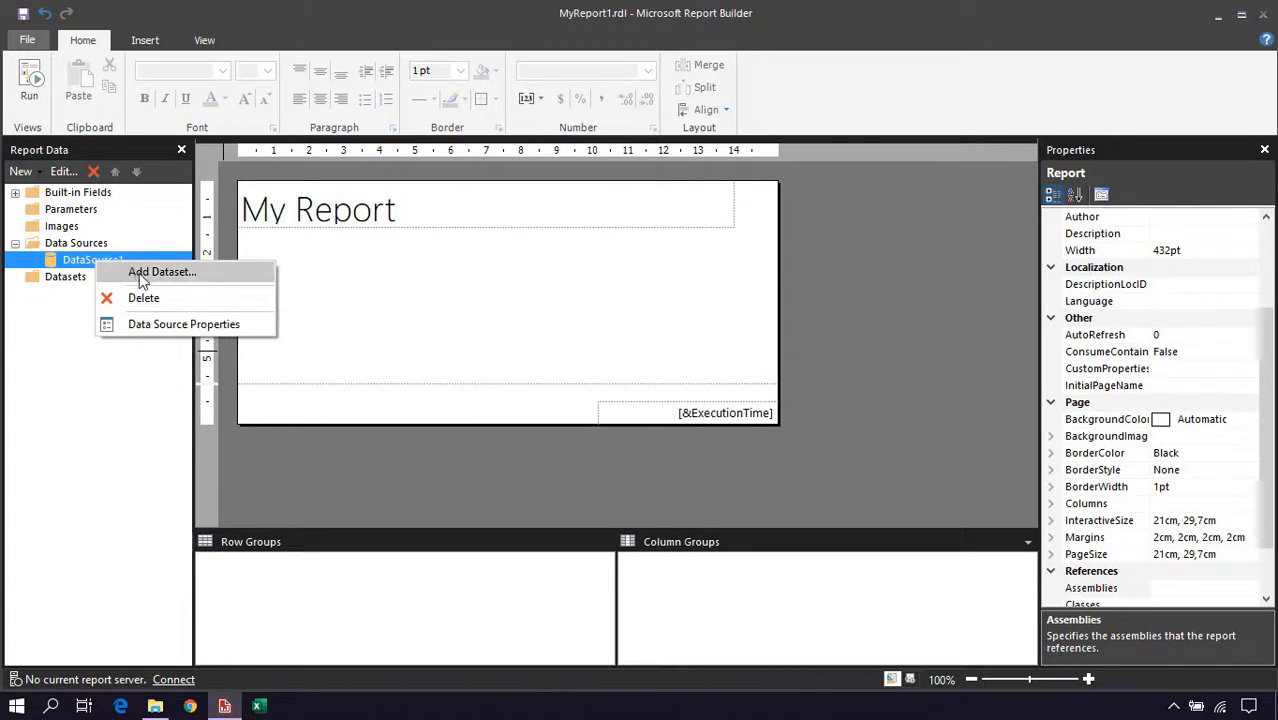
click(146, 276)
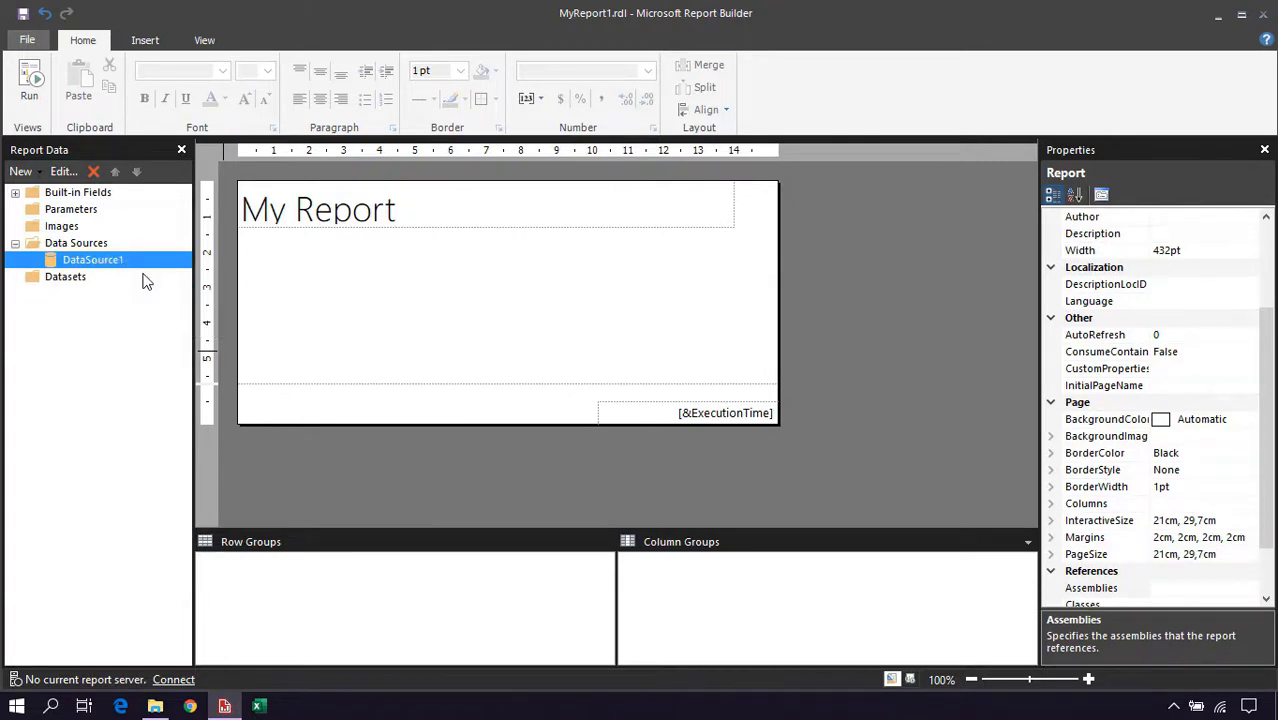
click(565, 418)
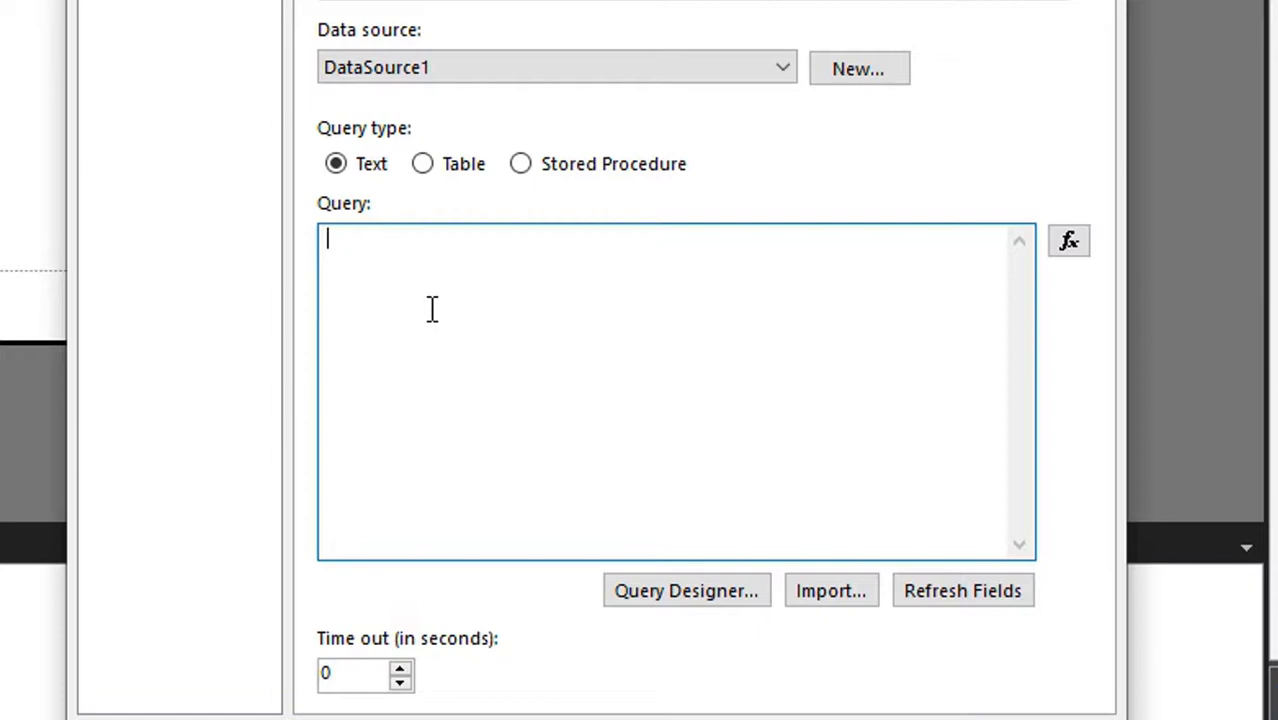
text(S)
text(ELECT )
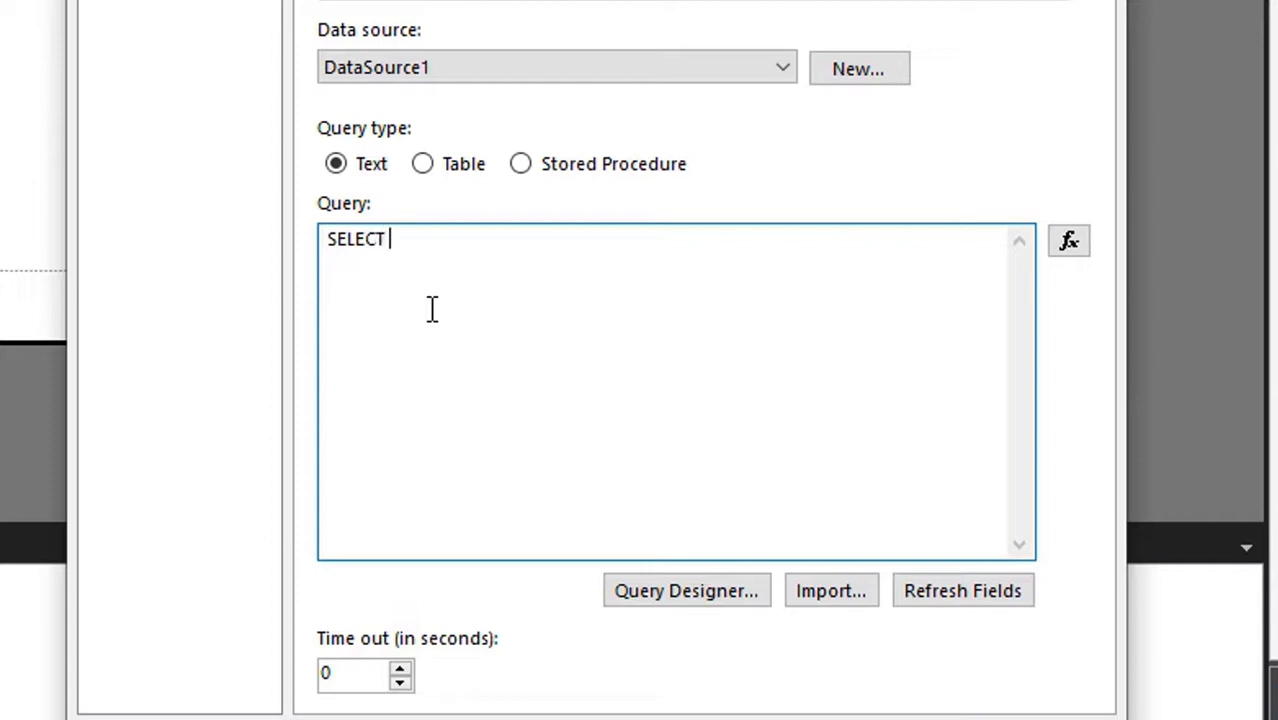
text(*)
text( FR)
text(OM )
text(table)
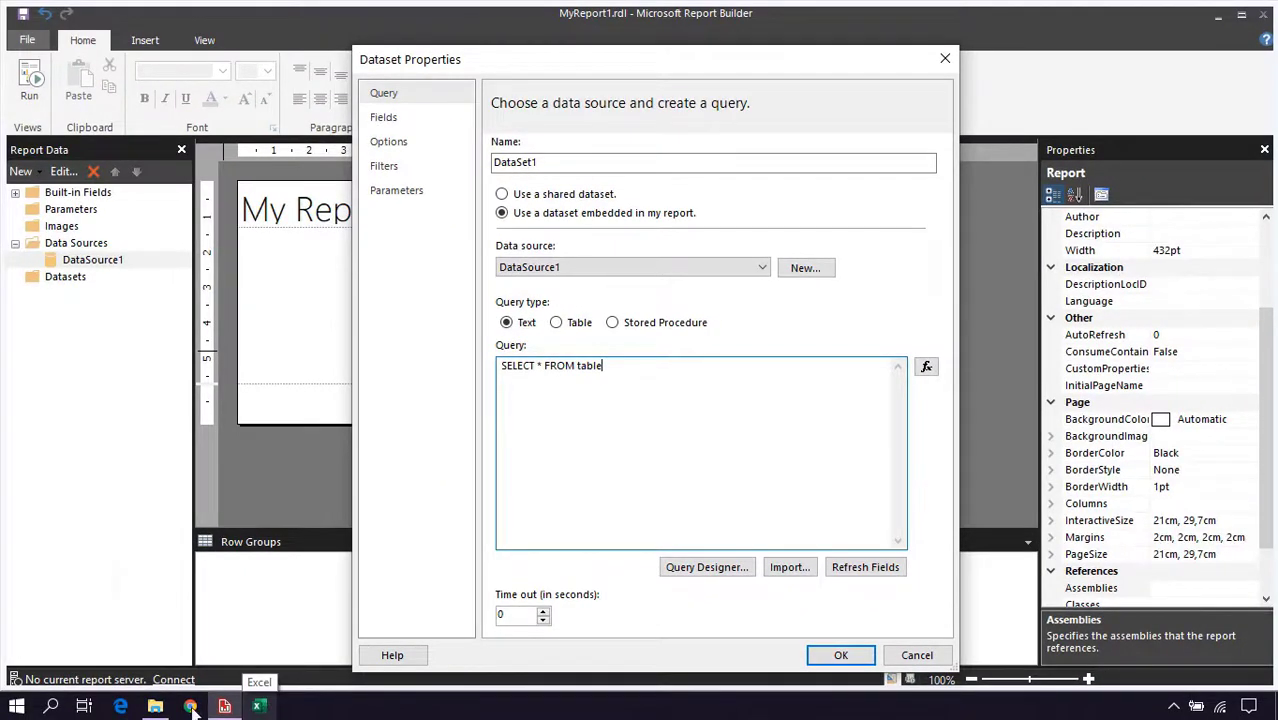
- Go up to the MyReport folder in File Explorer and open MyReport.xlsm in Excel
click(163, 707)
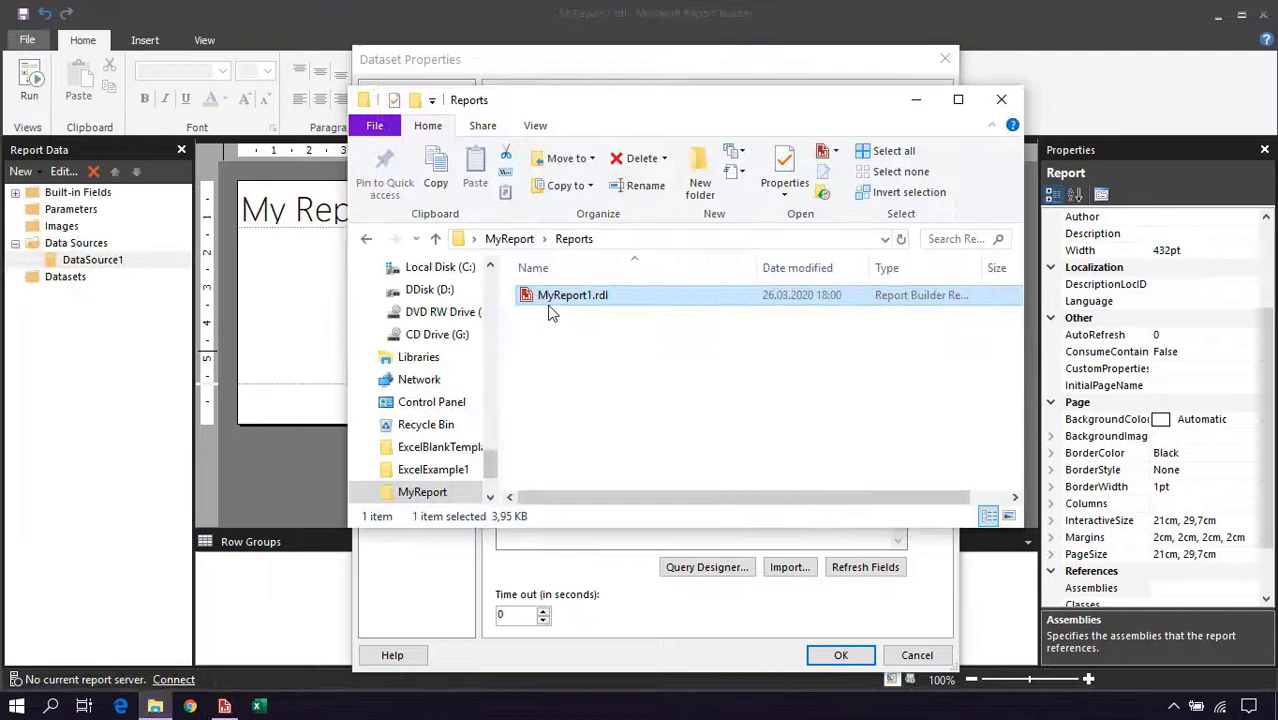
click(436, 240)
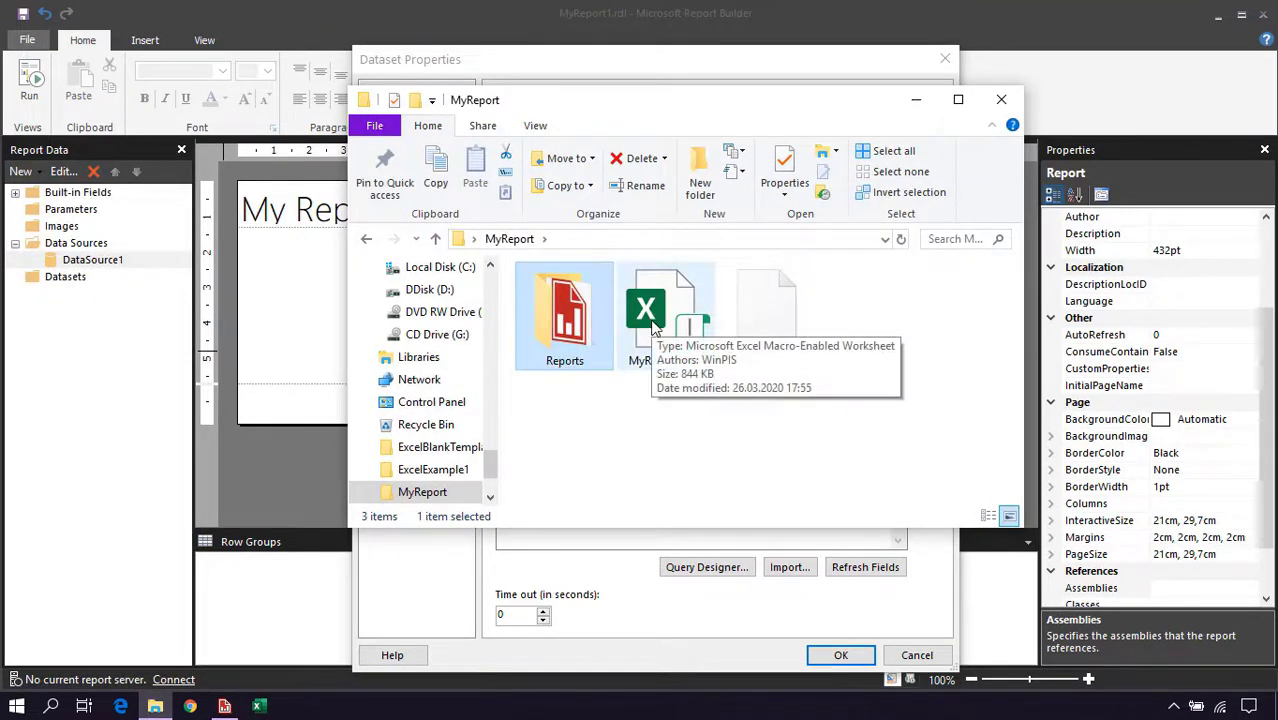
double_click(655, 326)
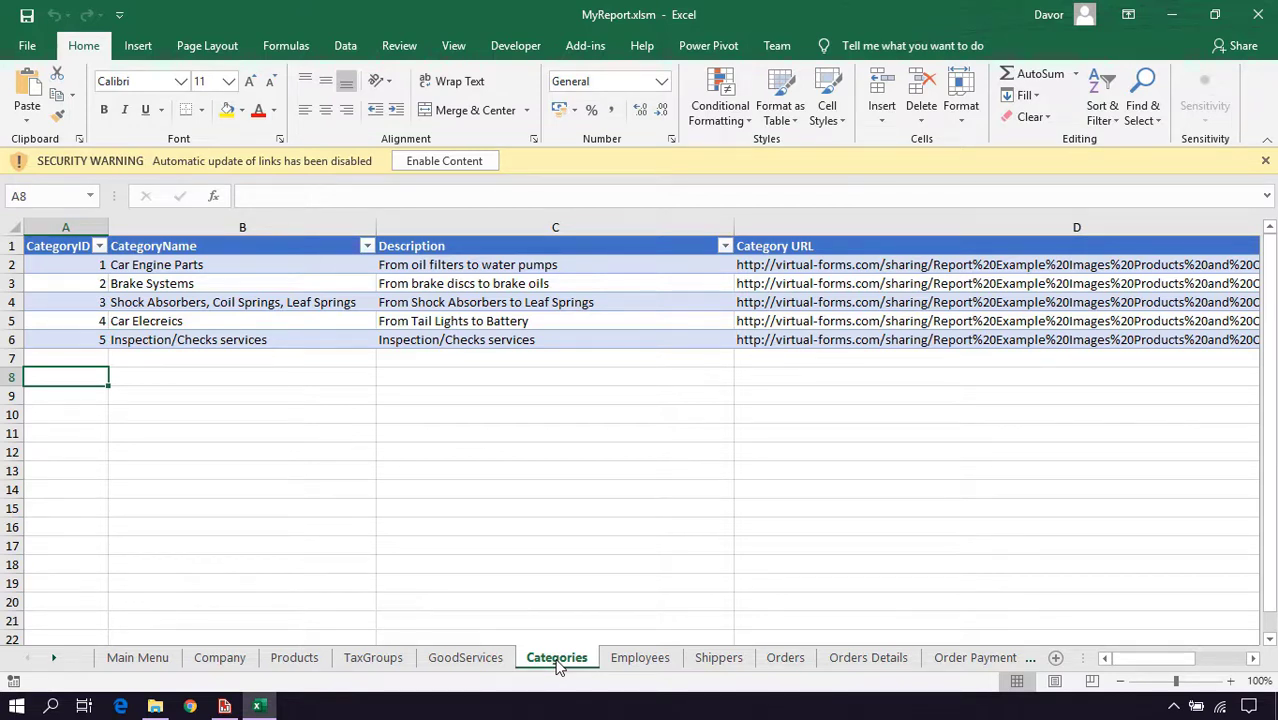
right_click(558, 664)
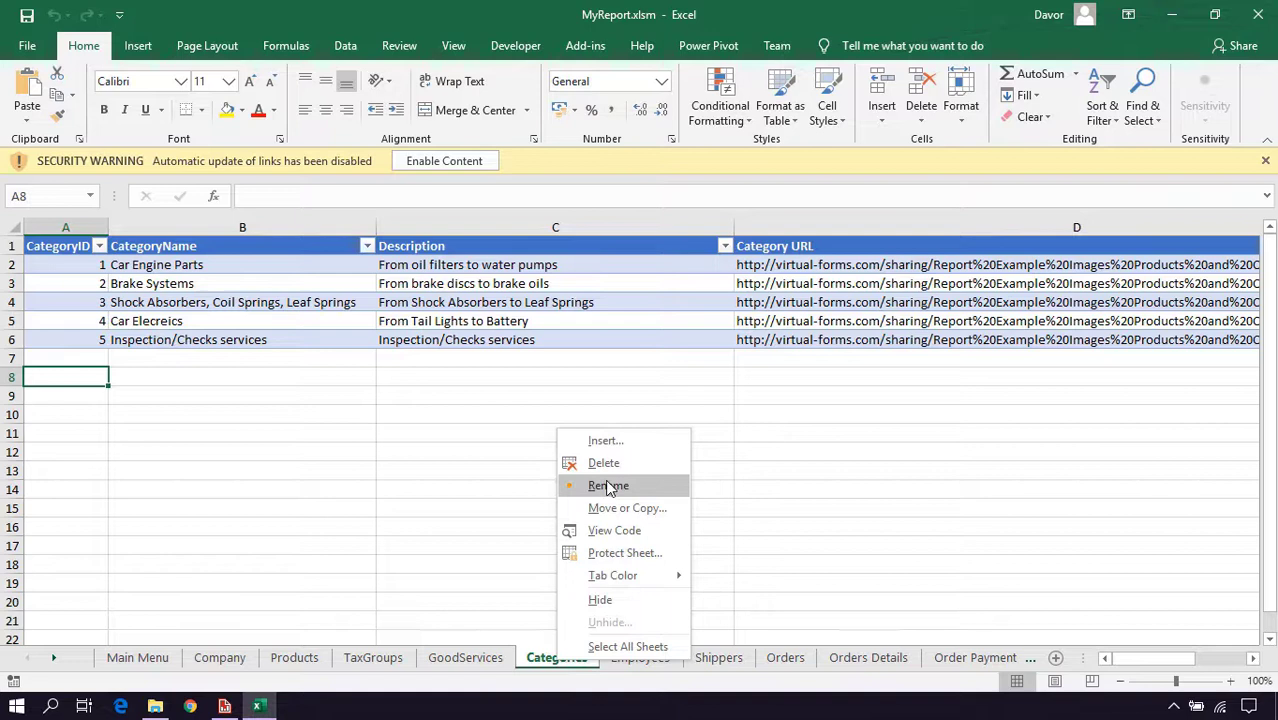
click(600, 543)
double_click(558, 657)
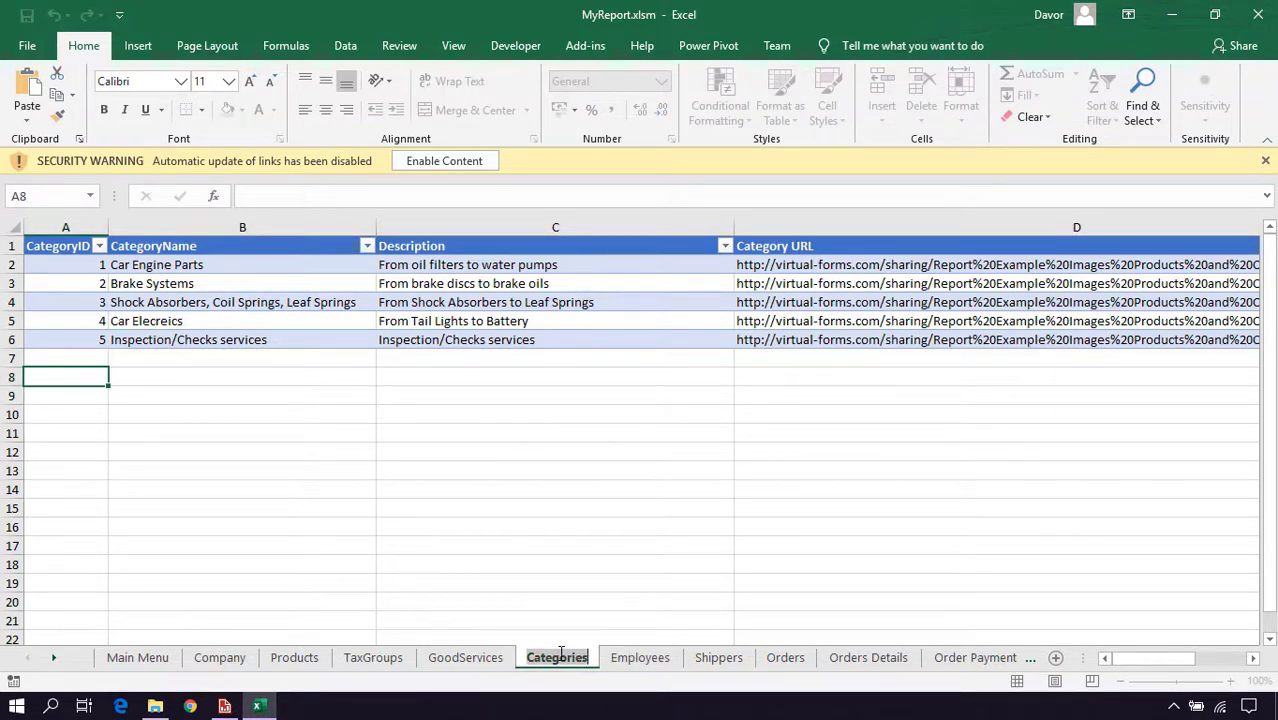
key(Return)
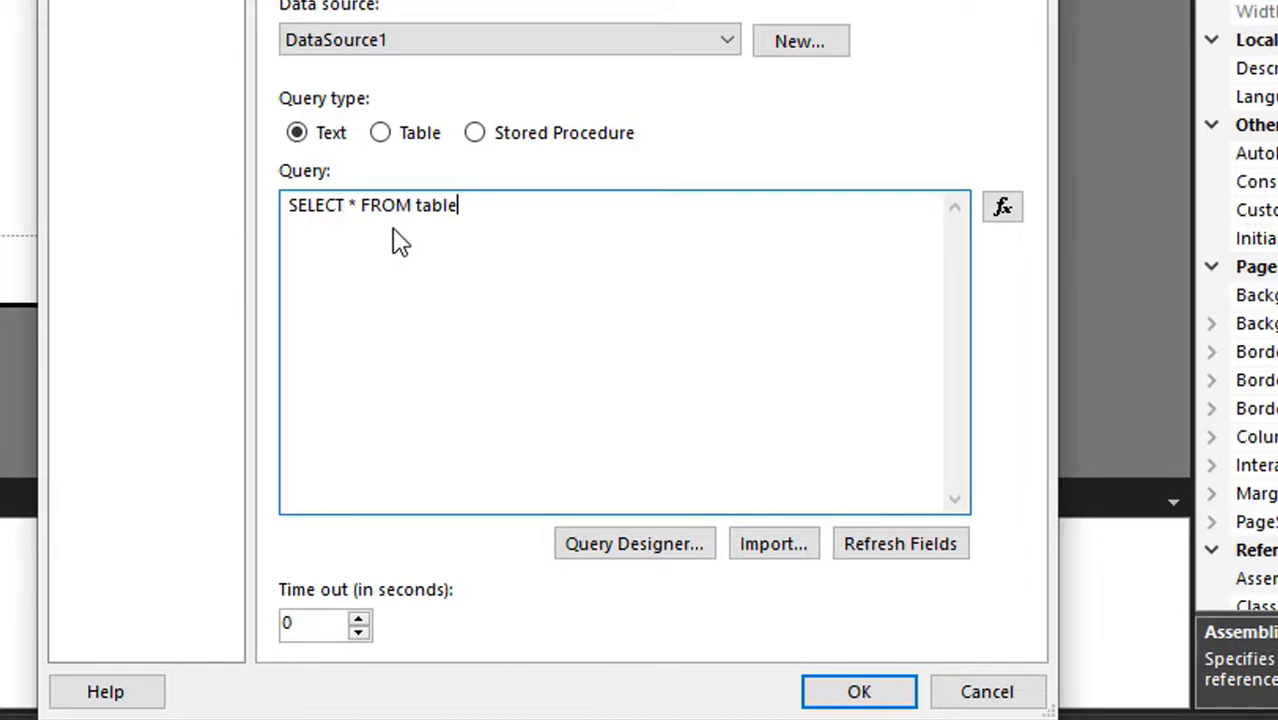
- Replace 'table' in the DataSet1 query with [Categories$]
double_click(429, 205)
text(Categories)
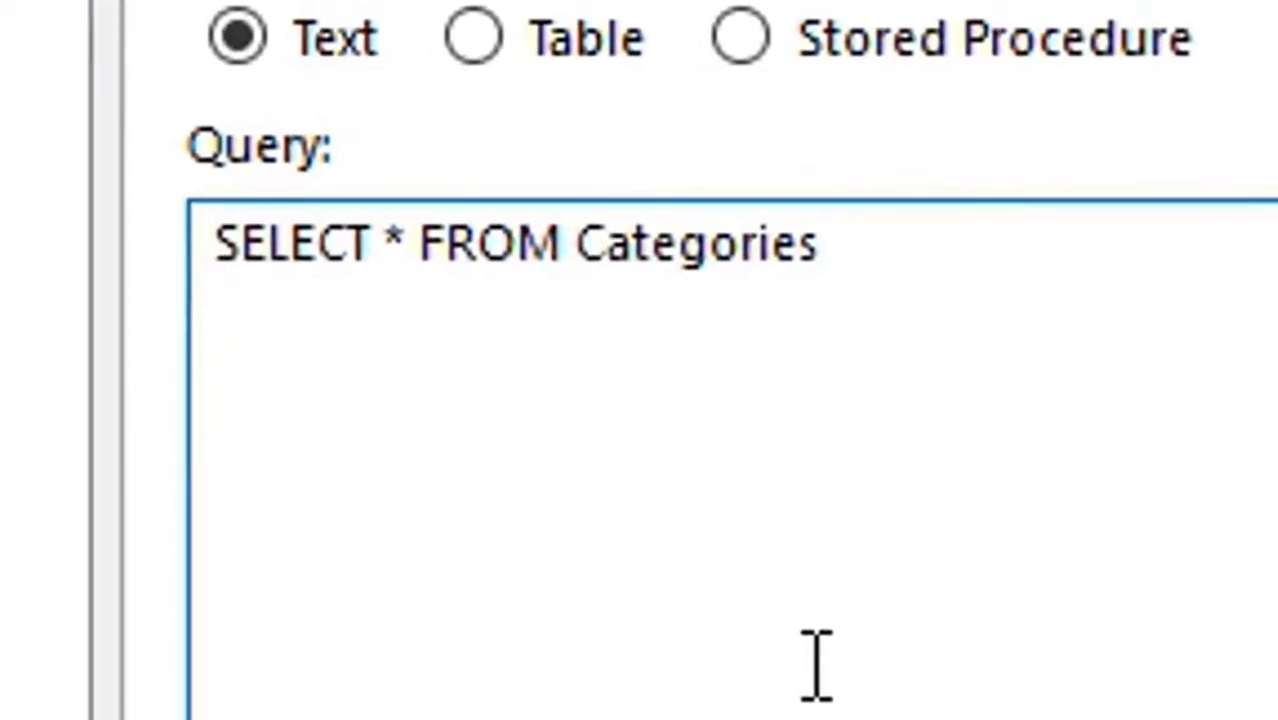
key(Left)
key(Left)
key(Left)
key(Left)
key(Left)
key(Left)
key(Left)
key(Left)
key(Left)
text([)
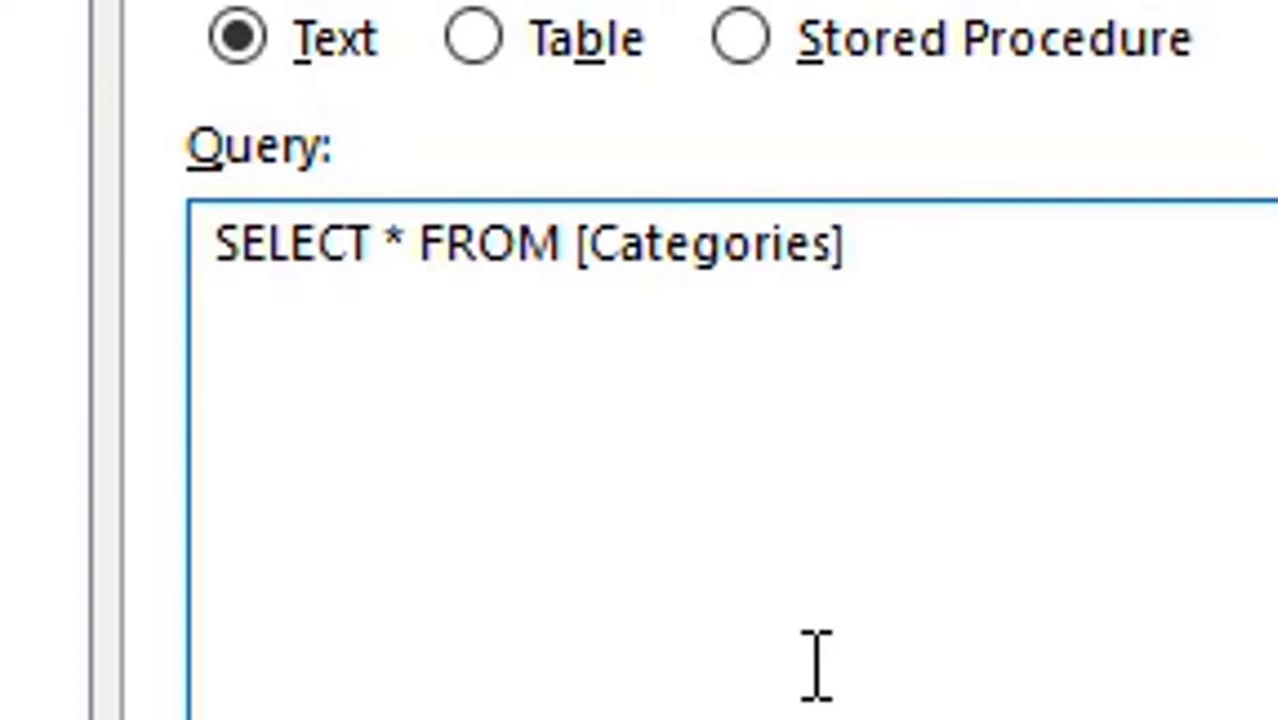
key(BackSpace)
text($)
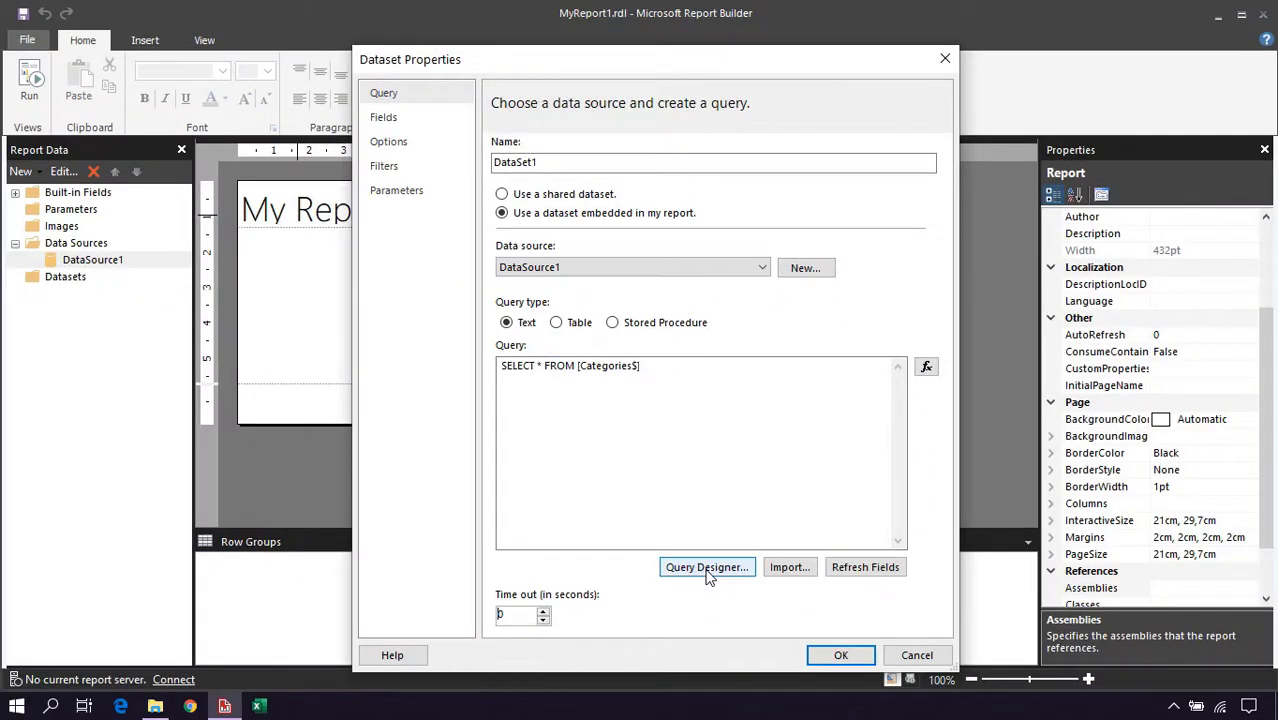
click(707, 568)
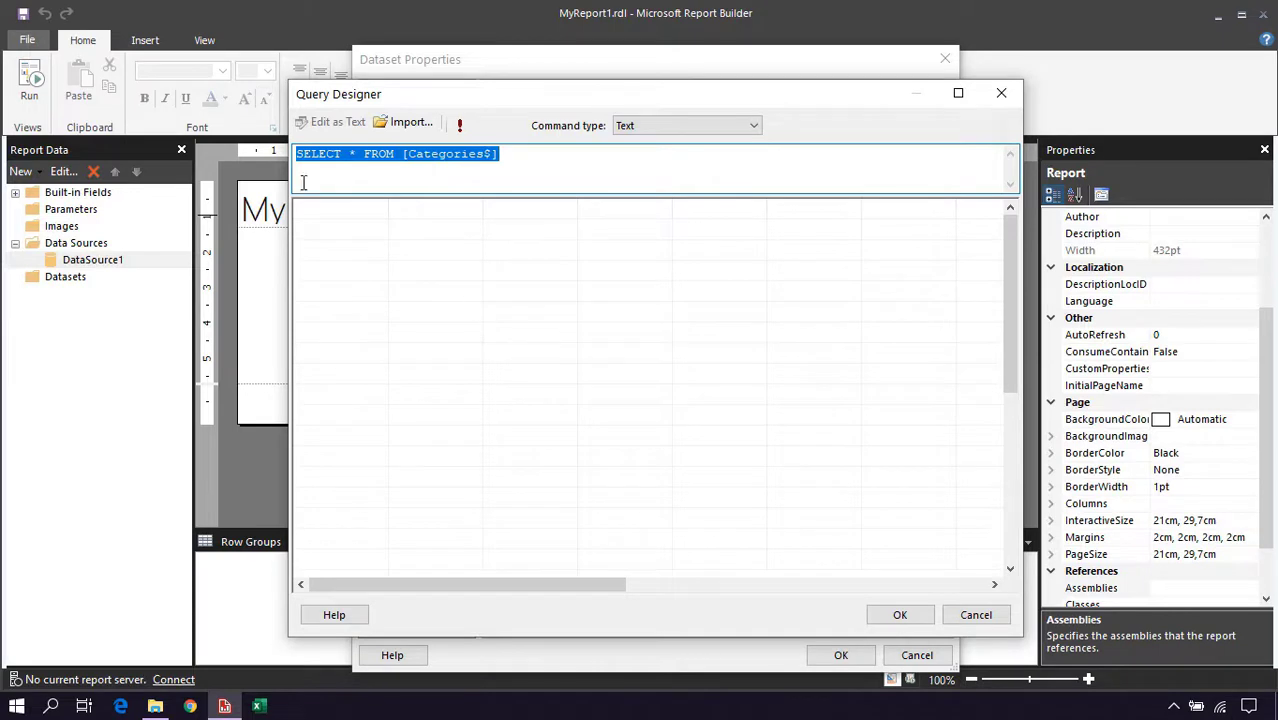
click(372, 162)
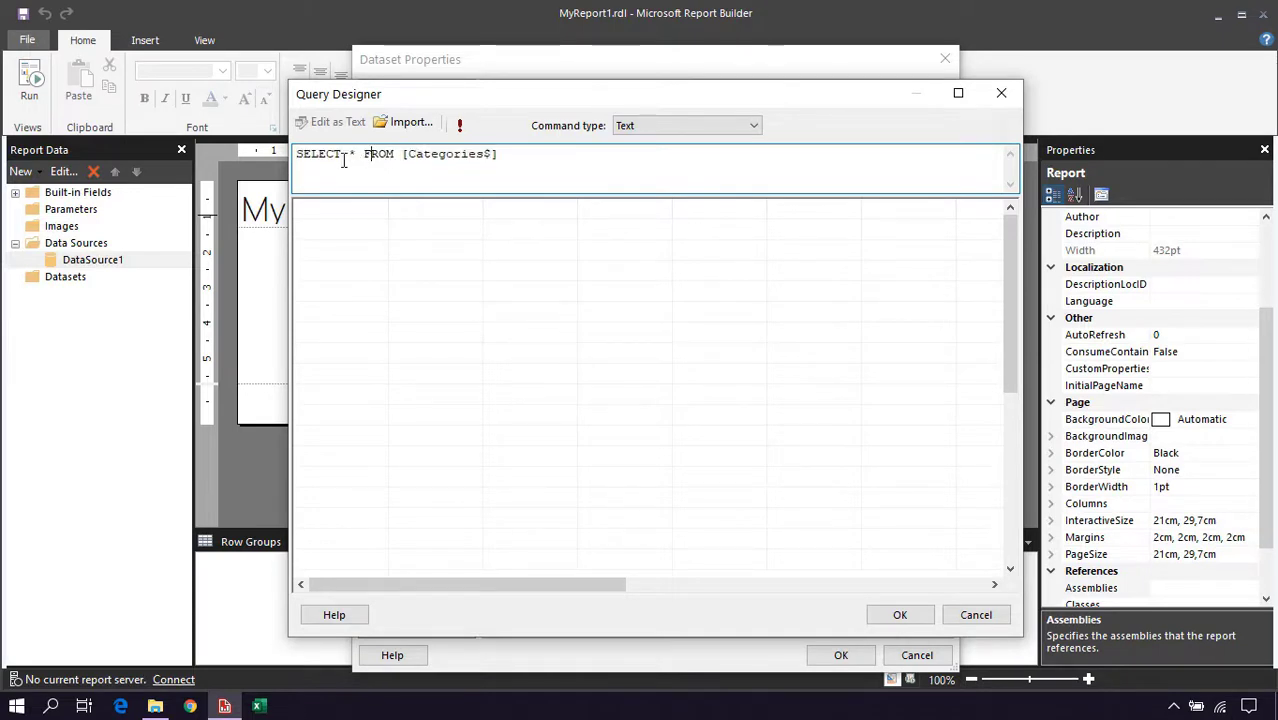
key(ctrl+a)
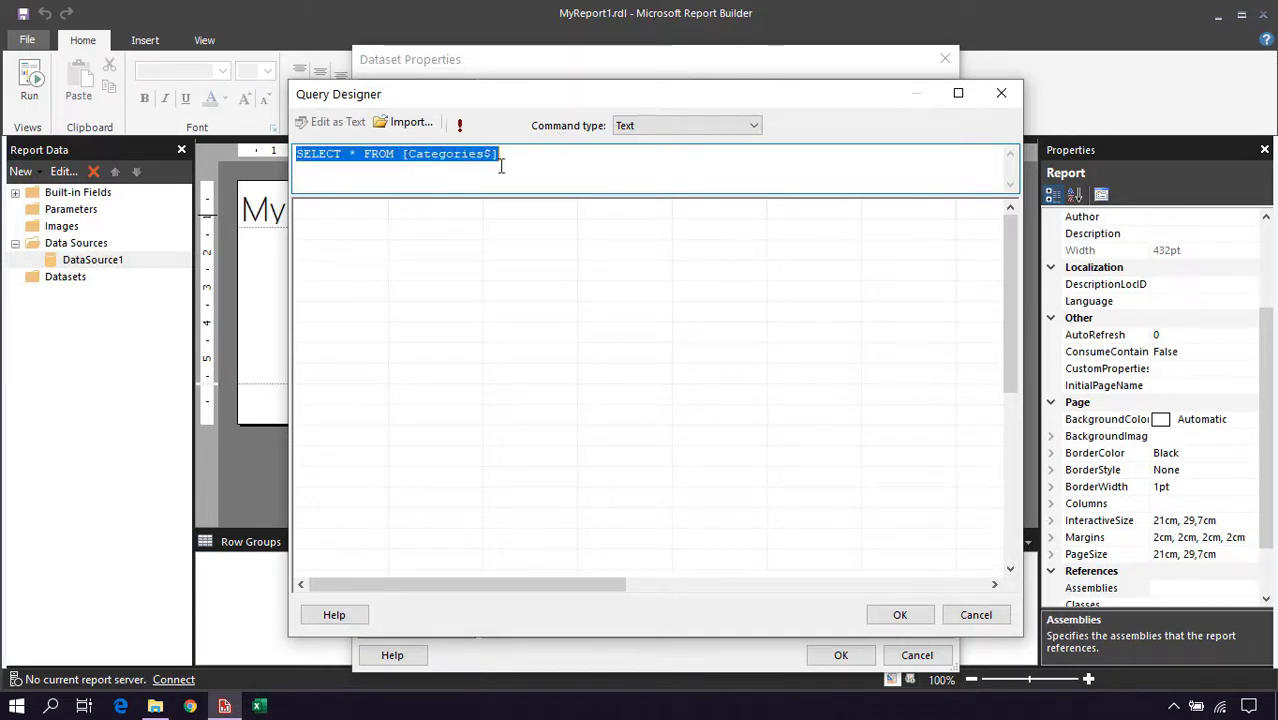
click(532, 152)
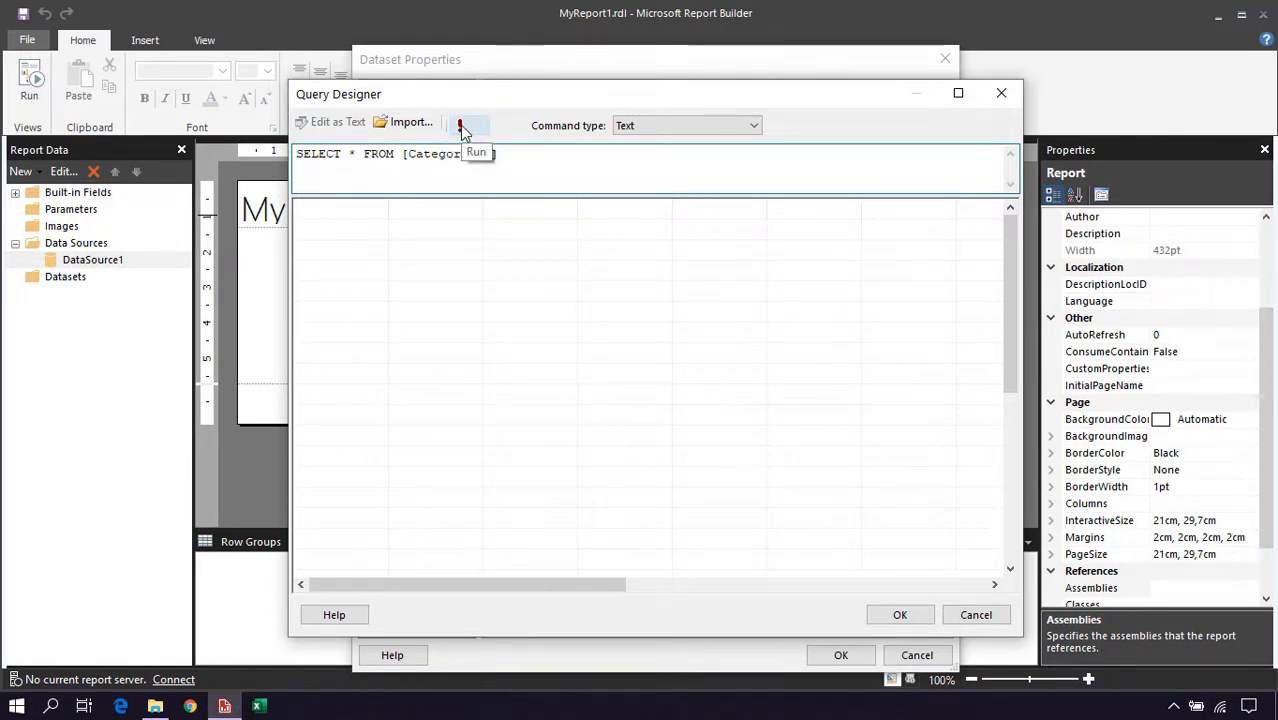
click(461, 127)
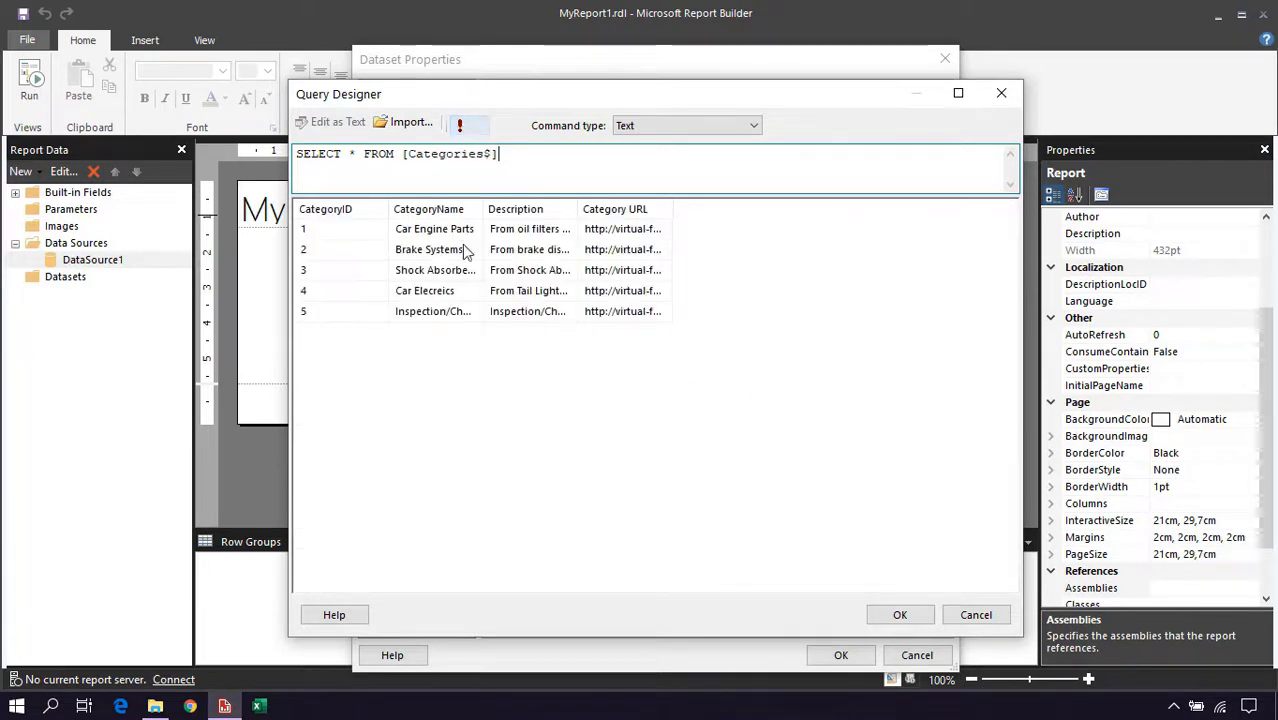
click(326, 228)
click(335, 270)
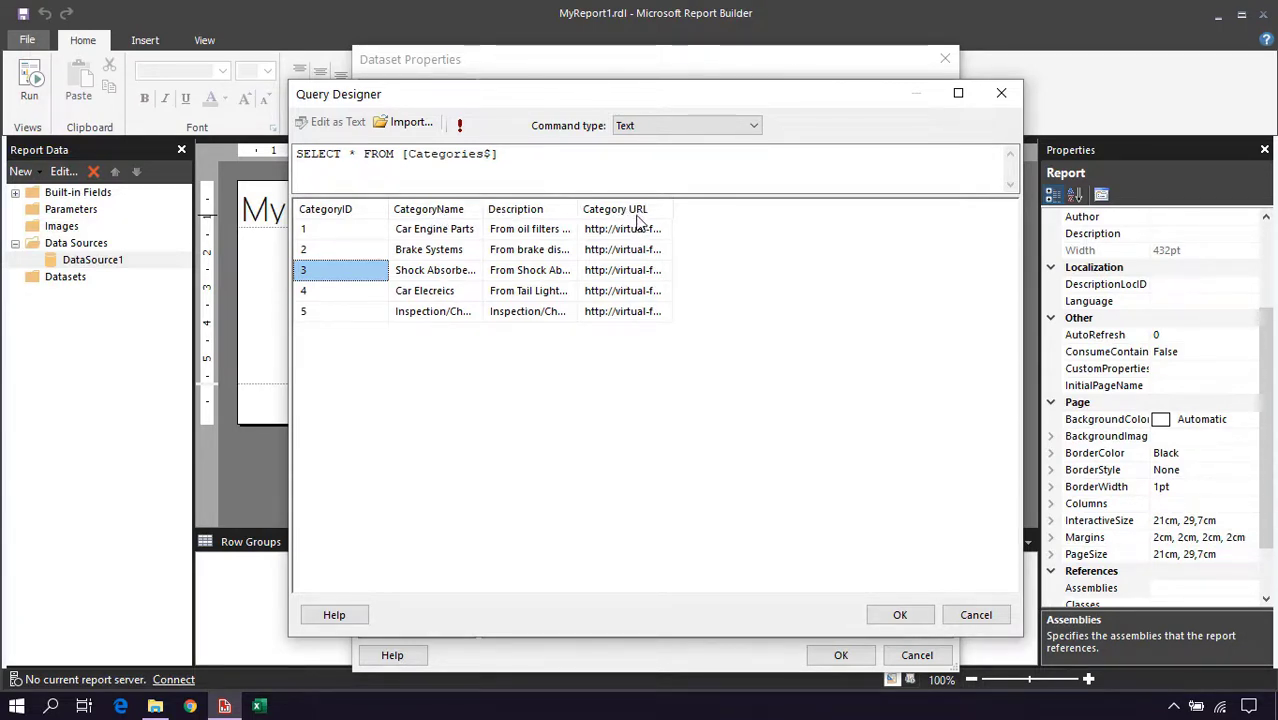
click(900, 615)
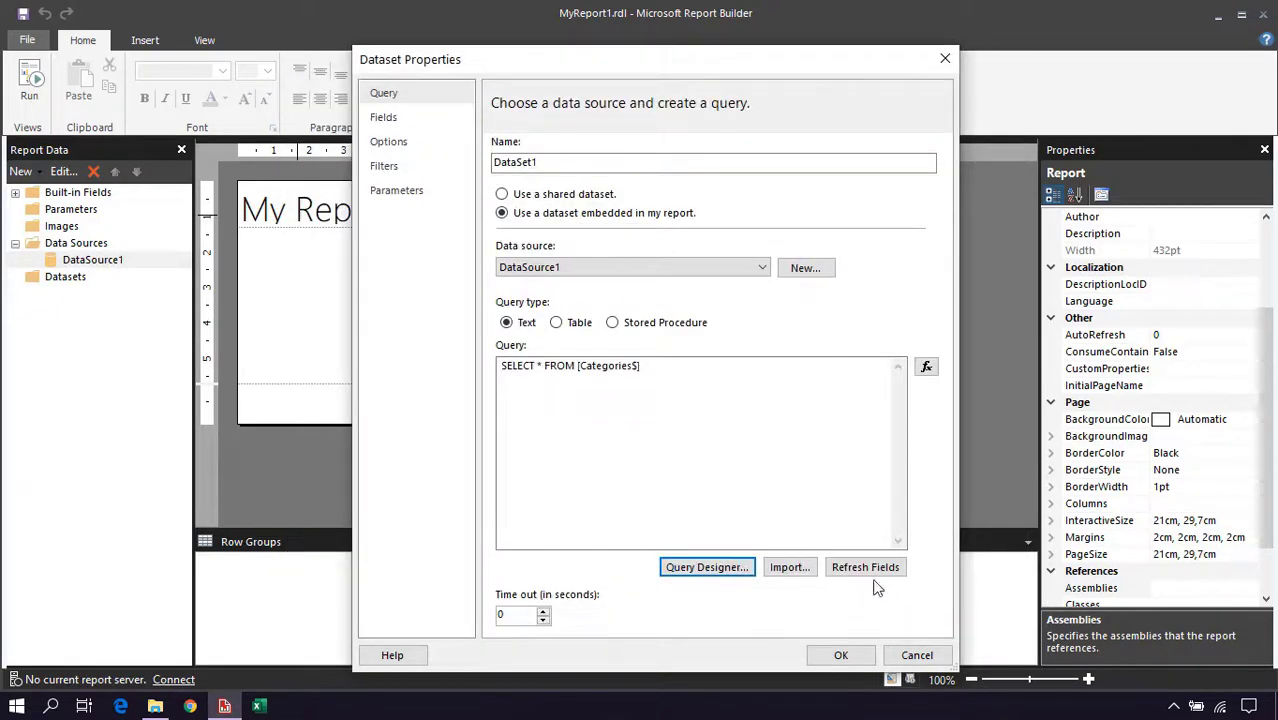
- Confirm DataSet1 and review its CategoryID, CategoryName and Description fields in Report Data
click(841, 656)
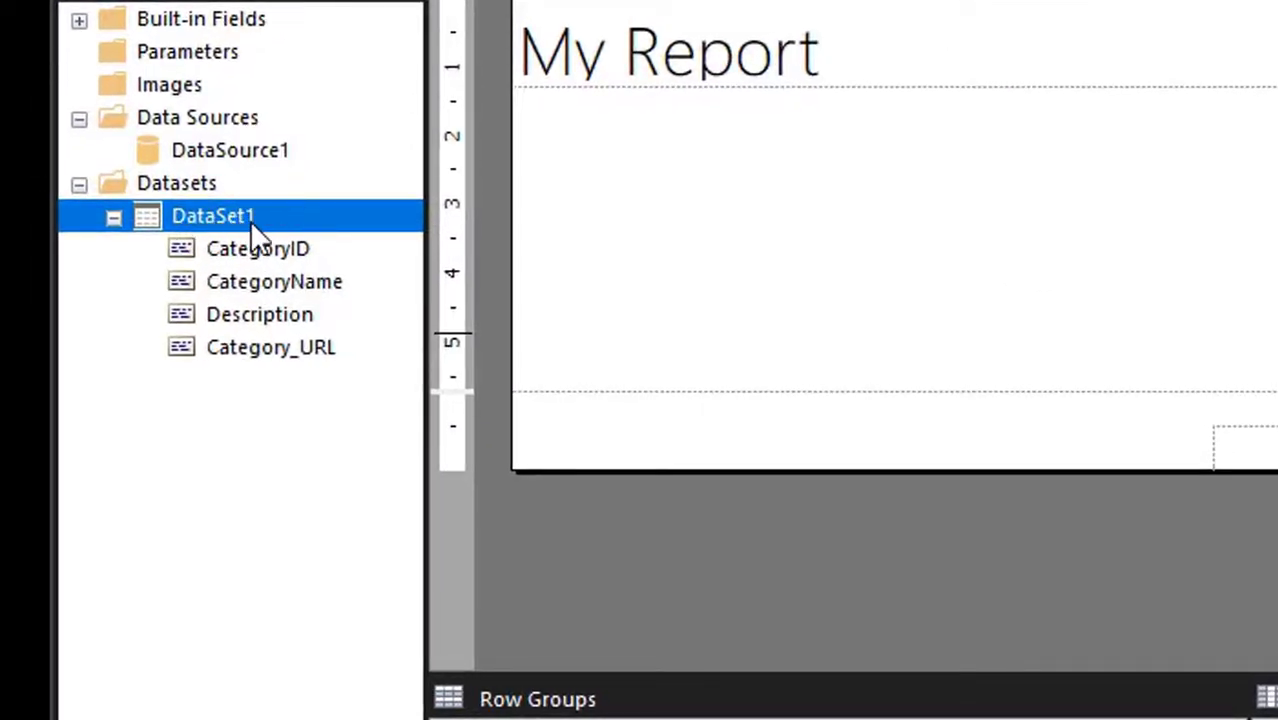
click(240, 252)
click(236, 284)
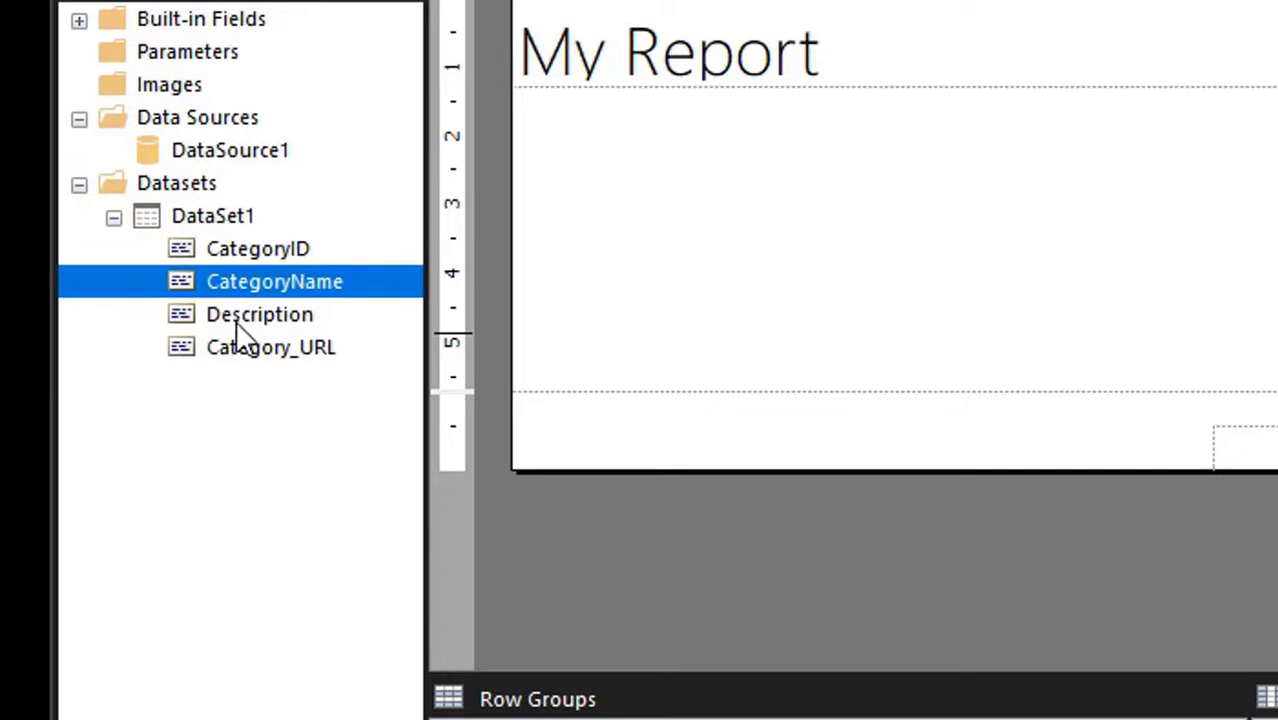
click(237, 318)
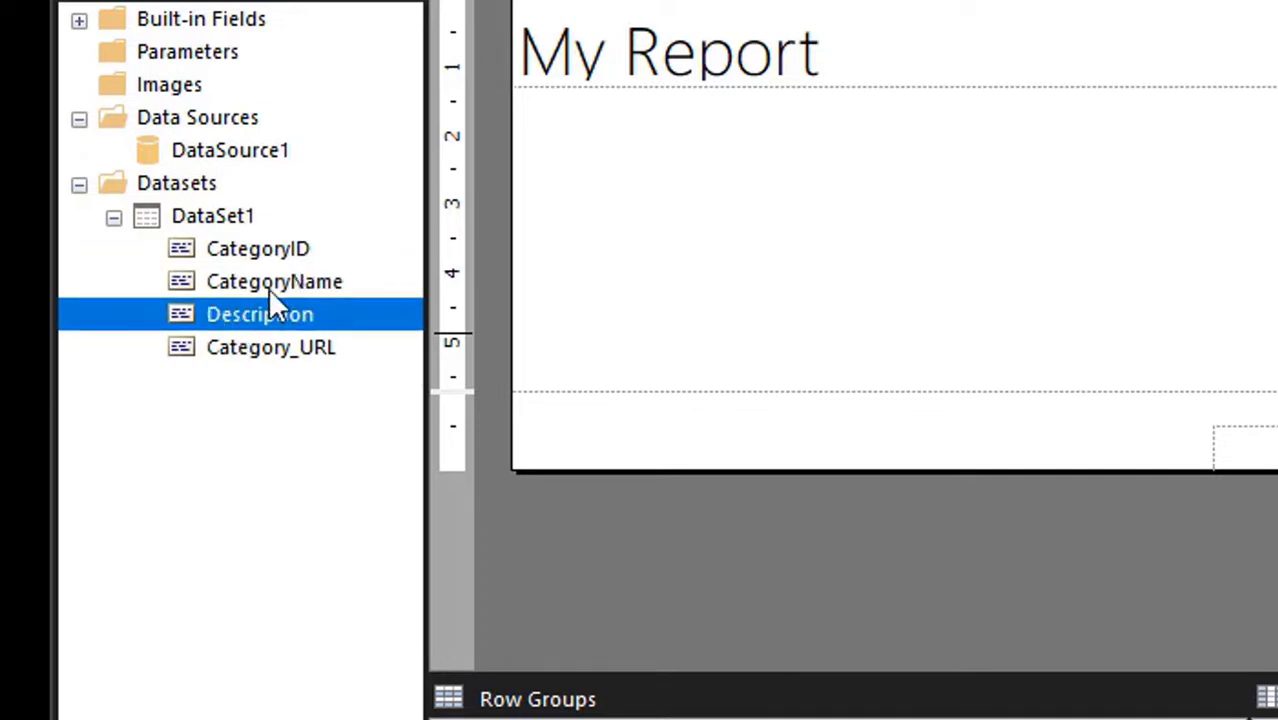